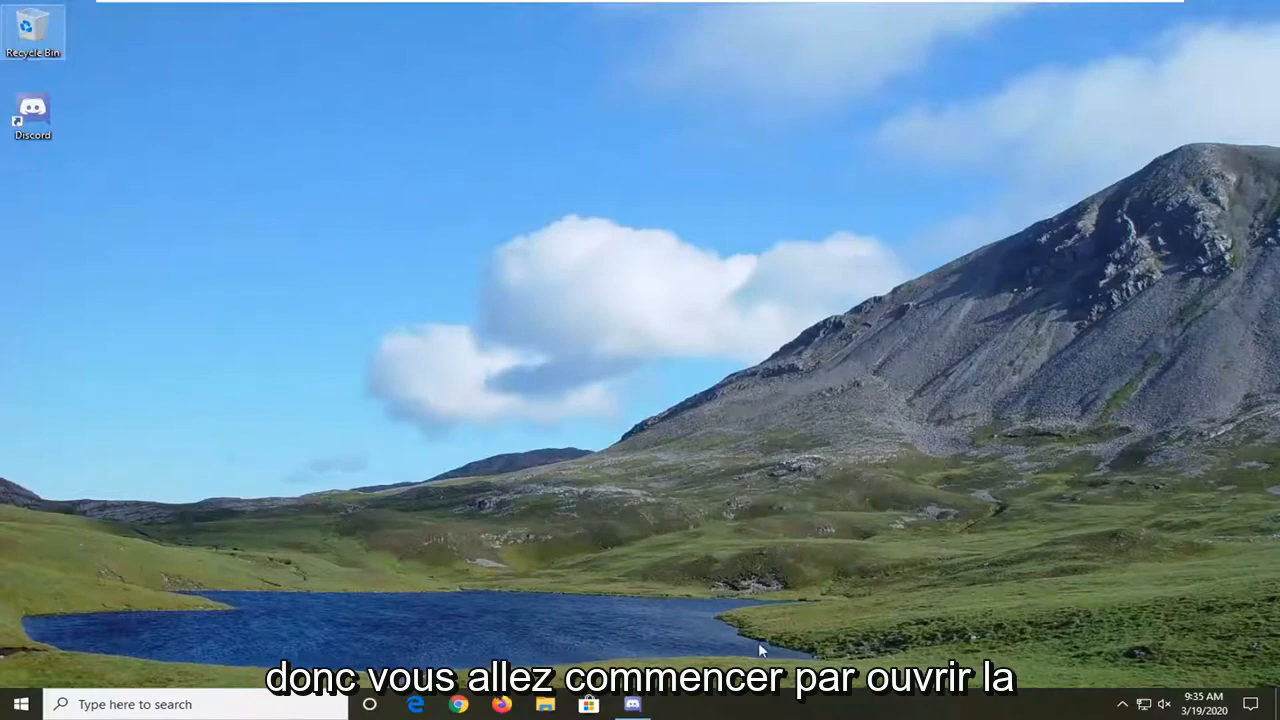
Launch Discord and go to the Voice & Video page of User Settings
left_click(632, 704)
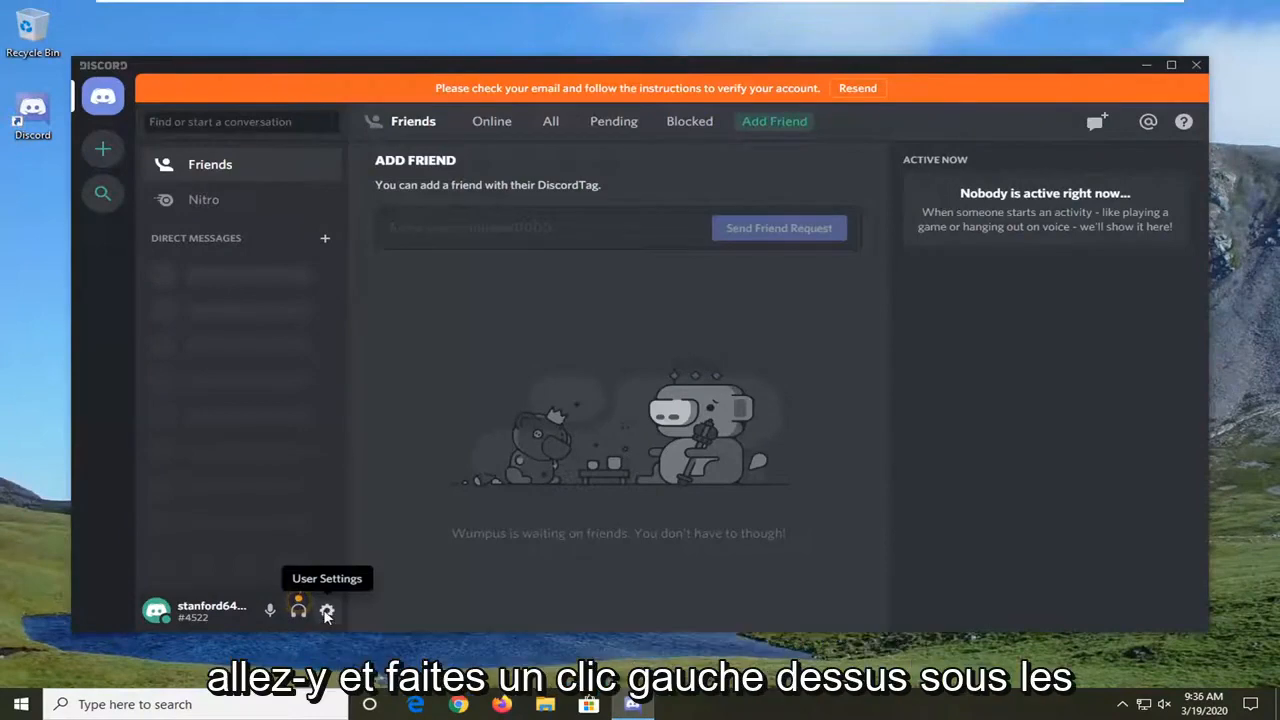
left_click(327, 612)
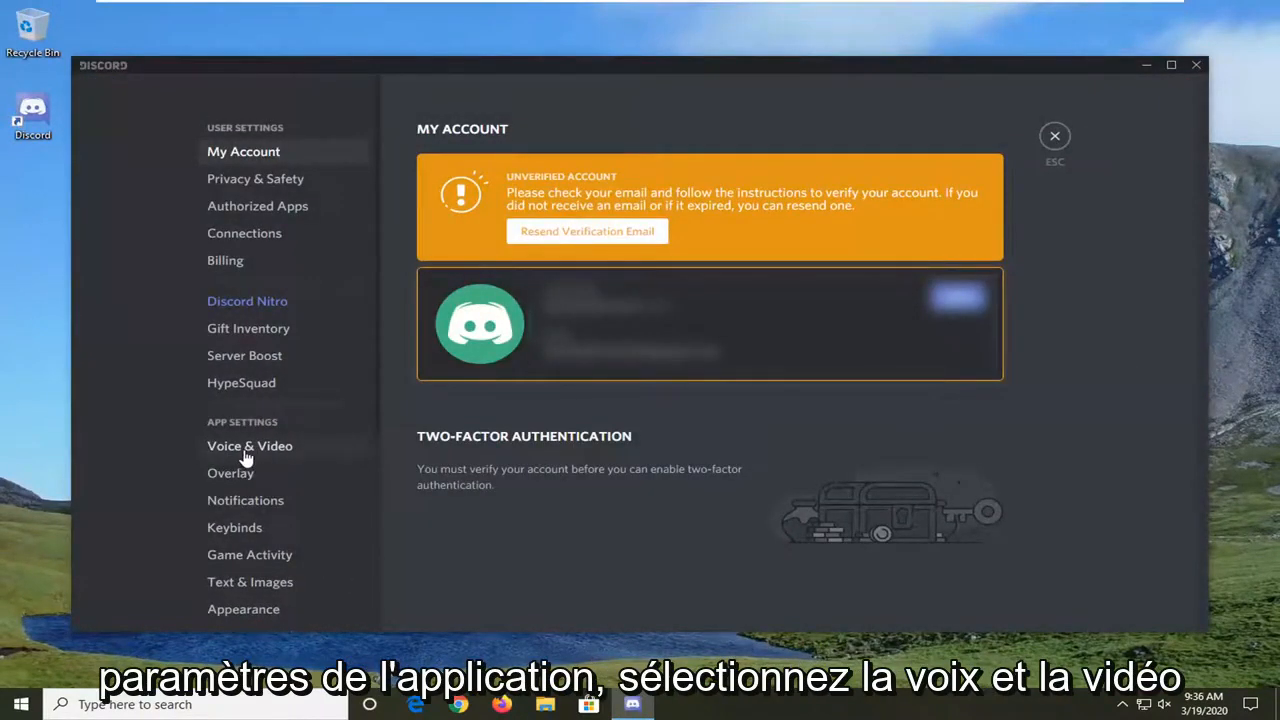
left_click(247, 448)
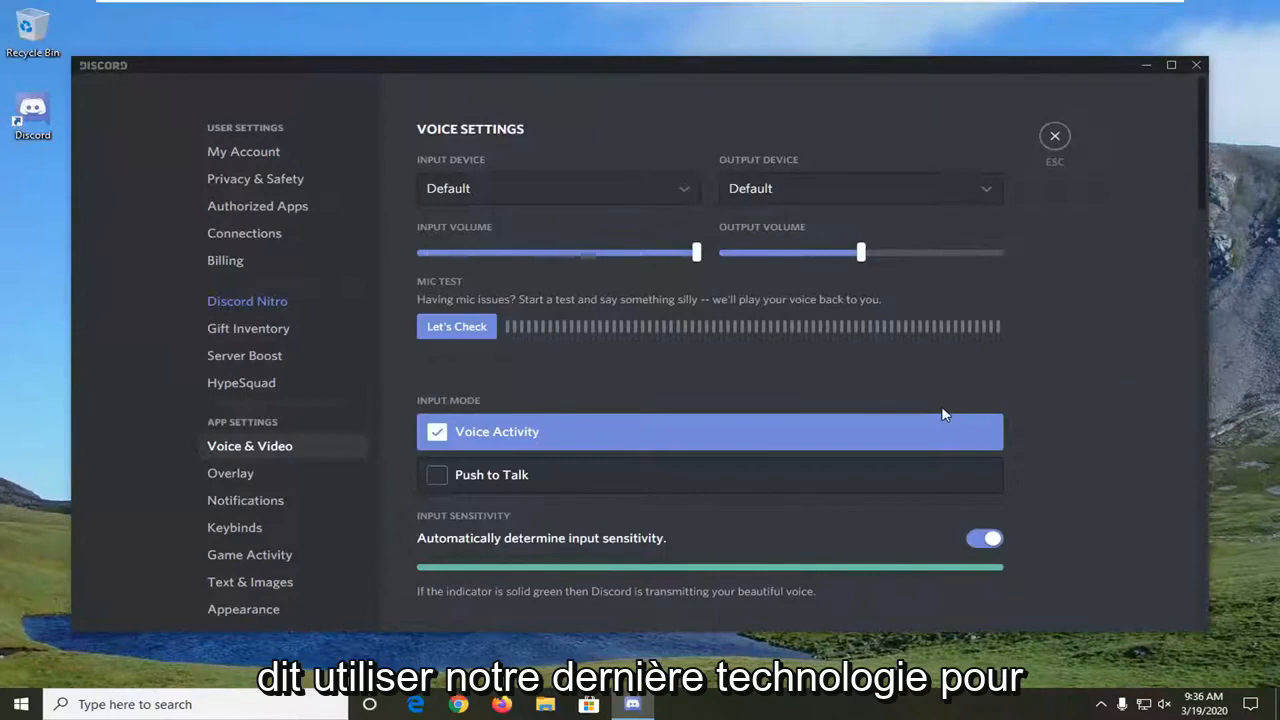
scroll(1048, 397, "down", 1)
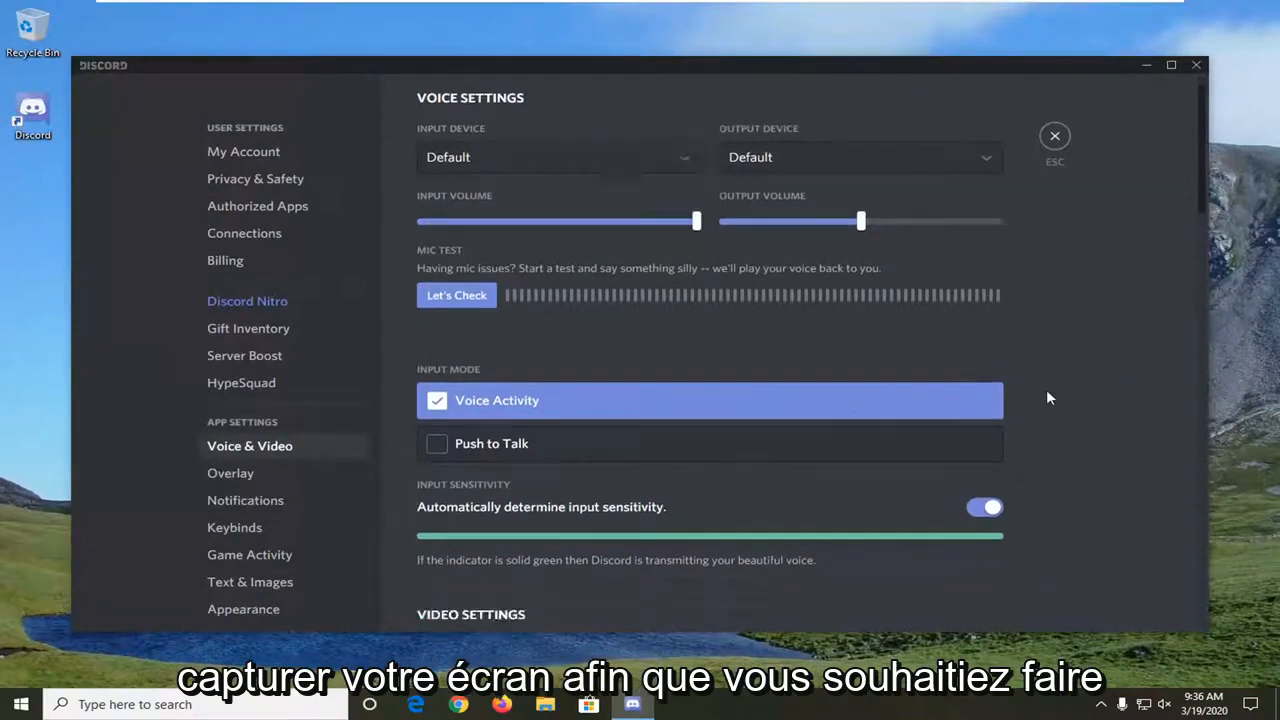
scroll(1046, 389, "down", 4)
scroll(1035, 392, "down", 4)
scroll(1029, 394, "down", 2)
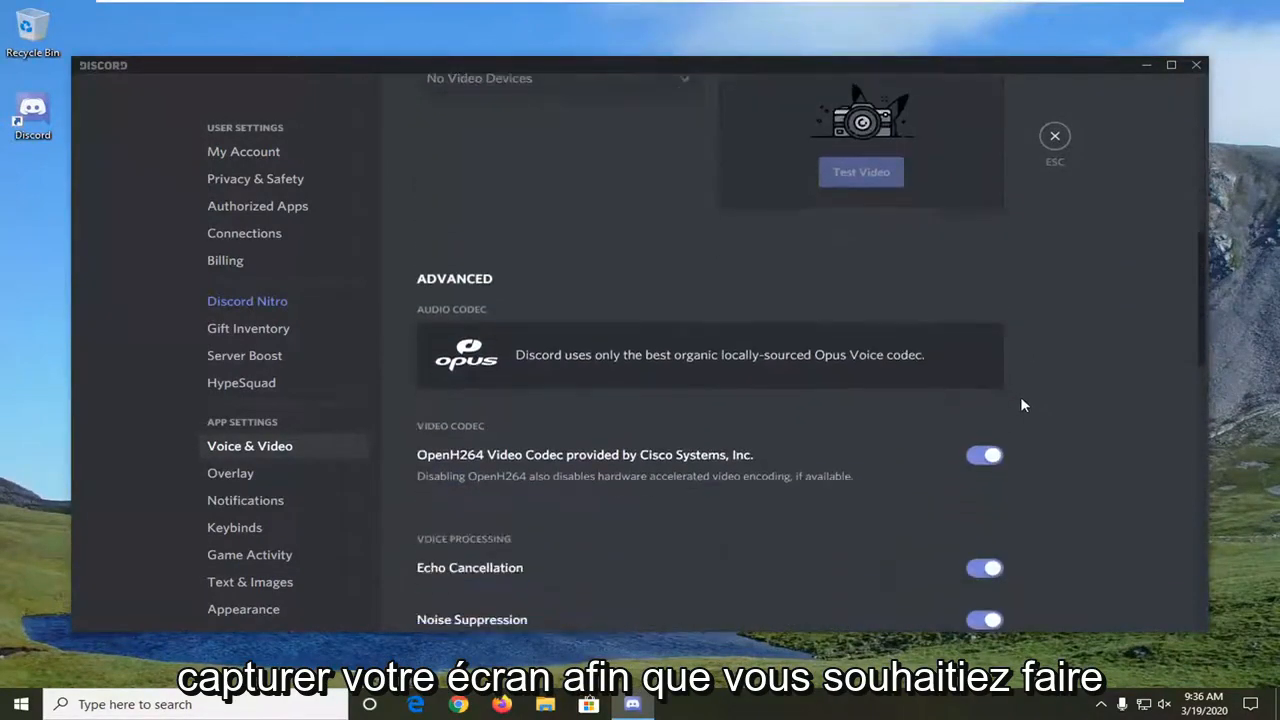
scroll(1020, 396, "down", 3)
scroll(1015, 399, "down", 3)
scroll(1012, 400, "down", 1)
scroll(1009, 401, "down", 1)
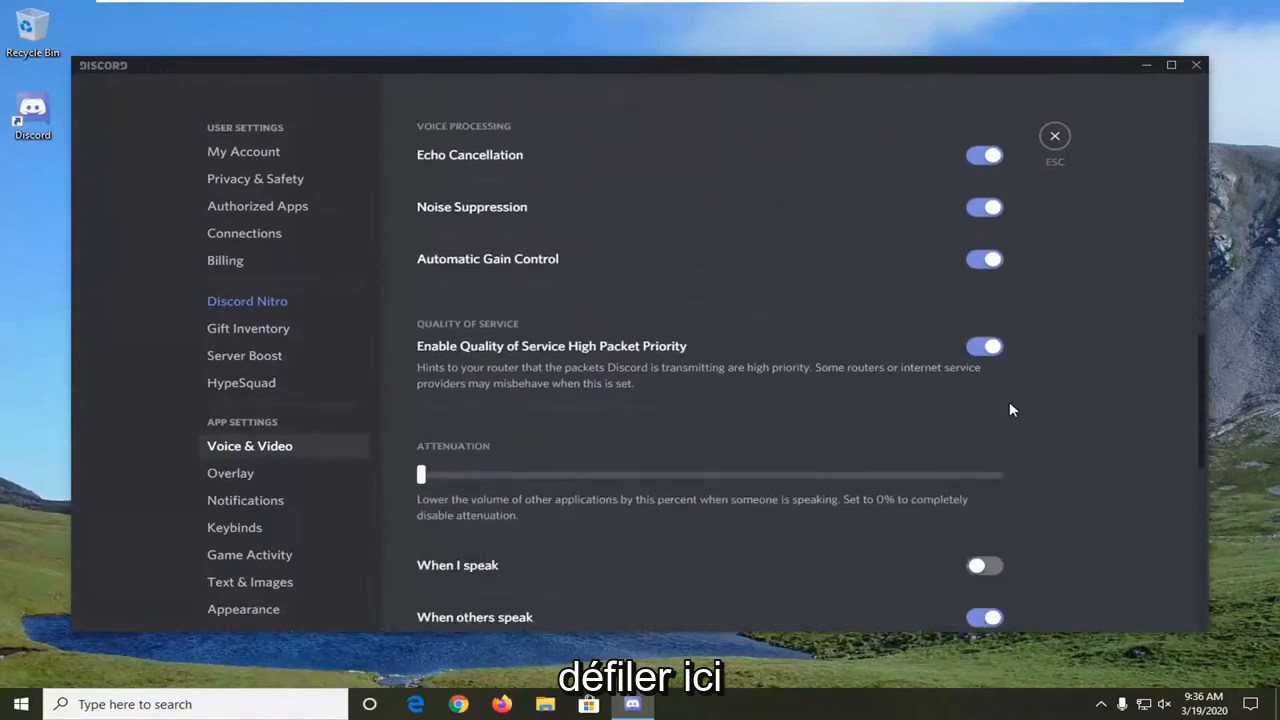
scroll(1009, 401, "down", 3)
scroll(1005, 401, "down", 1)
scroll(1005, 405, "down", 3)
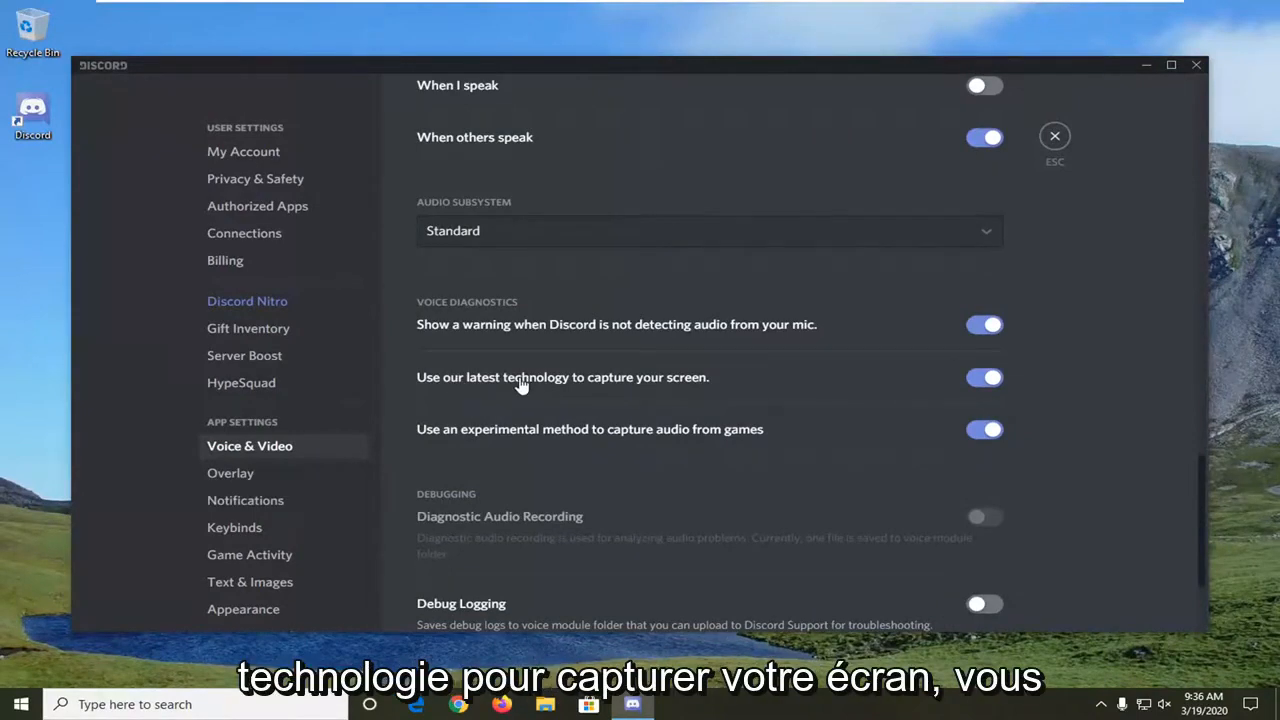
Switch off 'Use our latest technology to capture your screen' under Voice Diagnostics
left_click(989, 381)
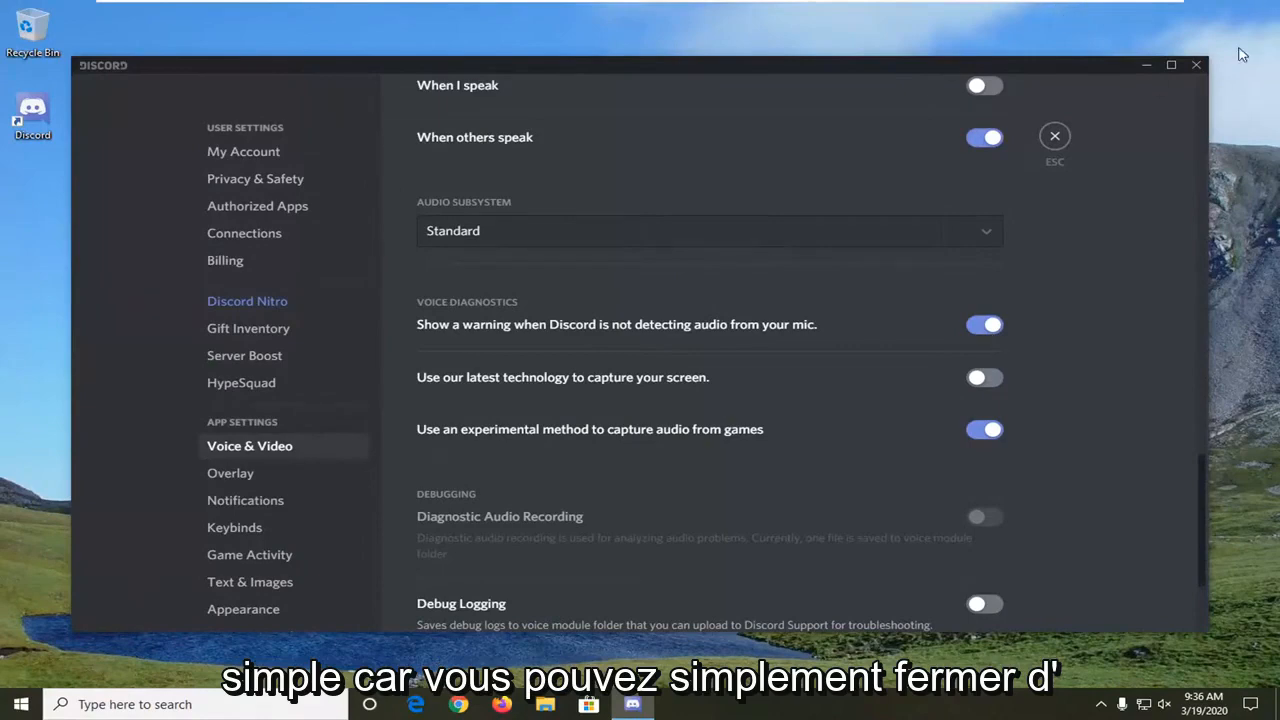
left_click(1185, 66)
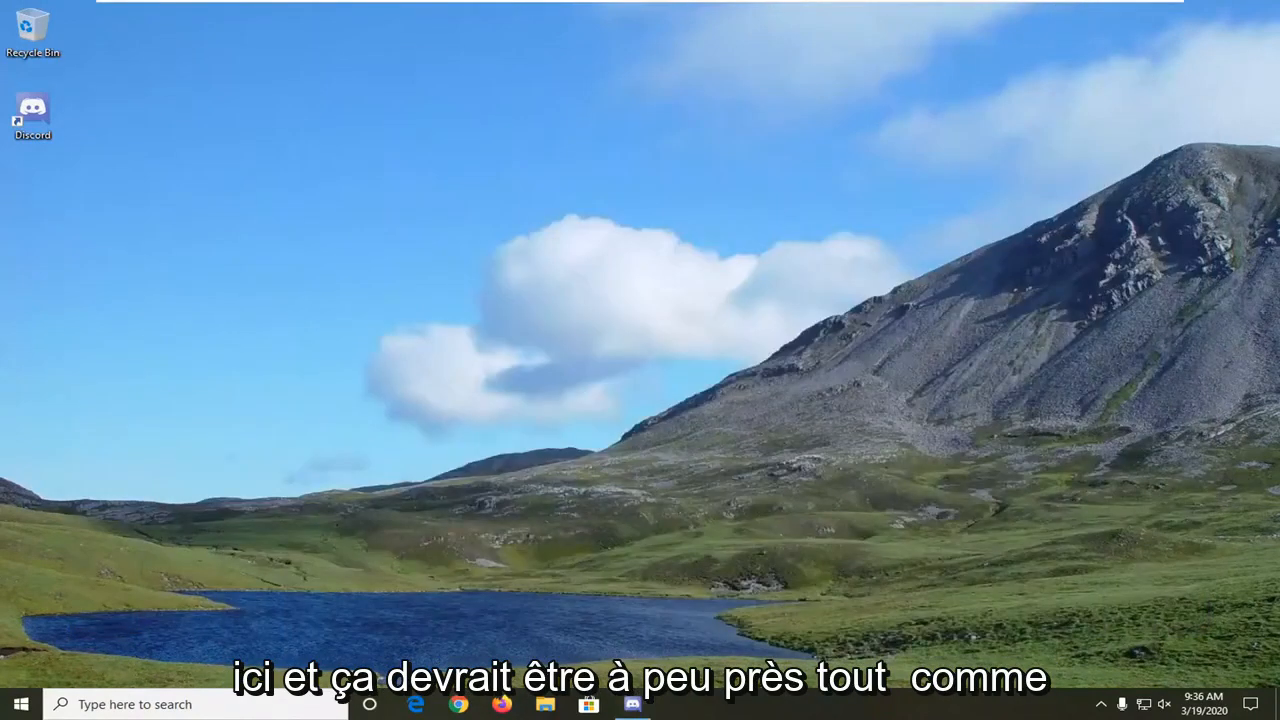